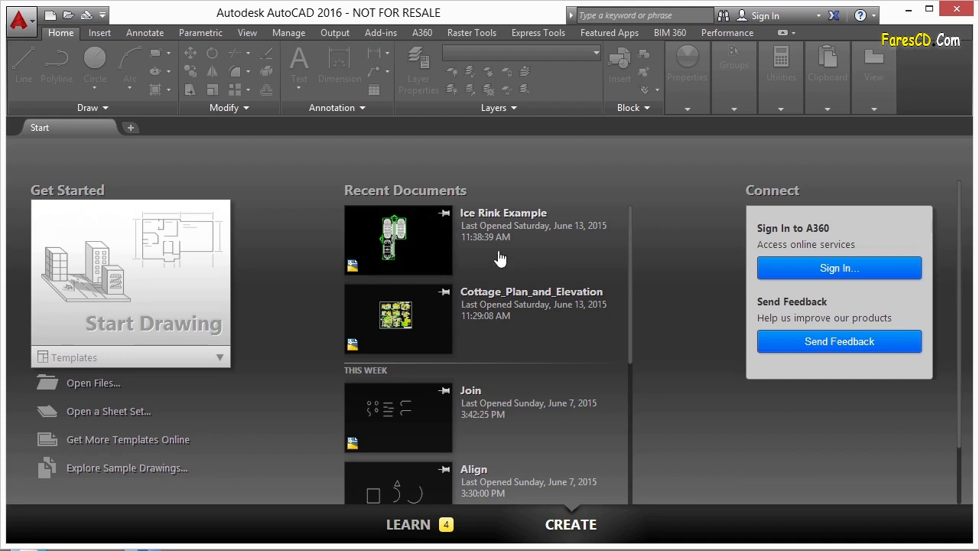
# Open the recent Ice Rink Example drawing and start the Rename command
pyautogui.click(488, 224)
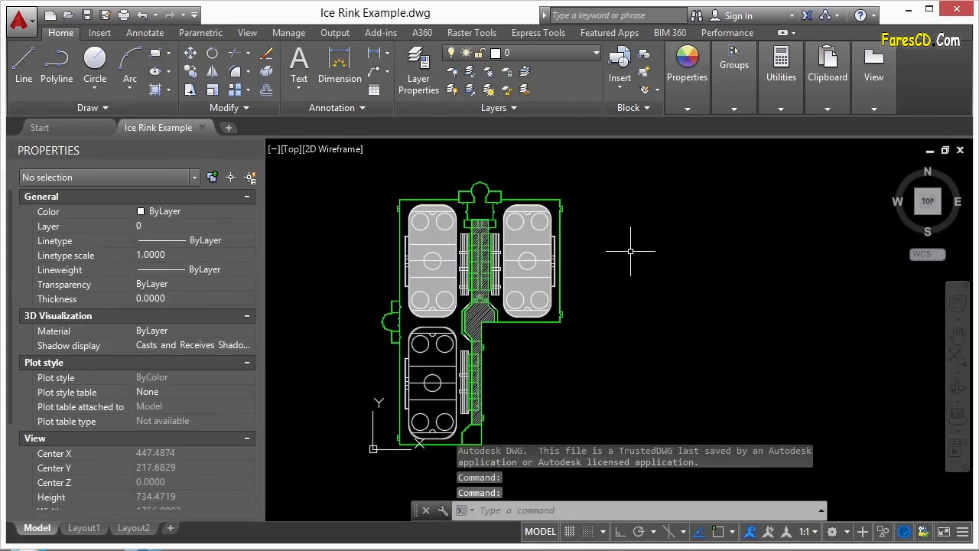
pyautogui.write('rename')
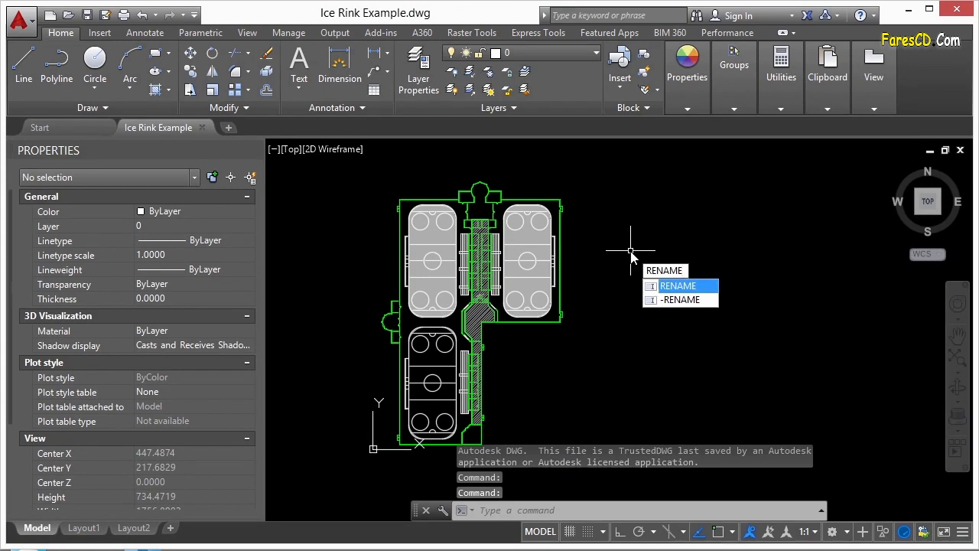
pyautogui.press('Return')
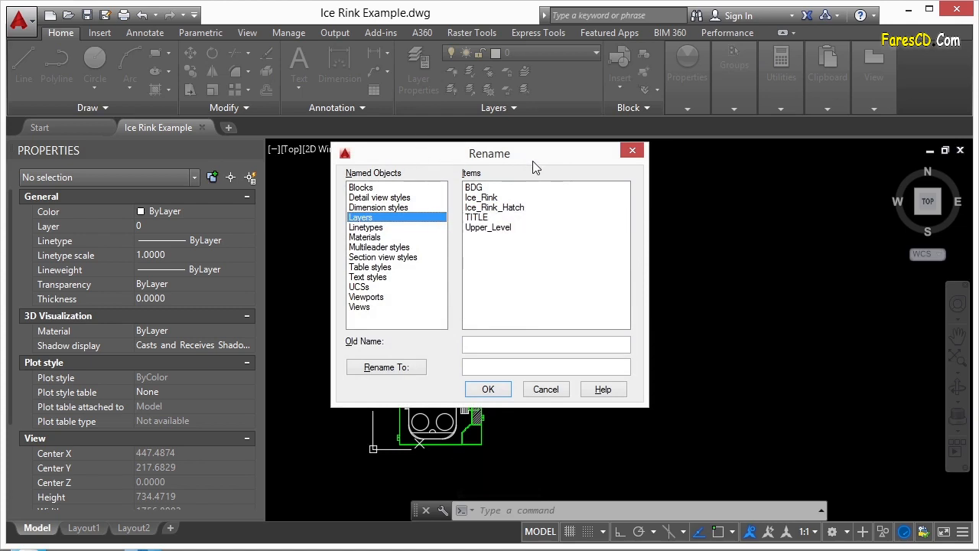
# Rename the block "Door - Left Hung 36 in." as "Door _ Left", after browsing the other named object types
pyautogui.click(366, 188)
pyautogui.click(393, 199)
pyautogui.click(391, 209)
pyautogui.click(365, 218)
pyautogui.click(365, 226)
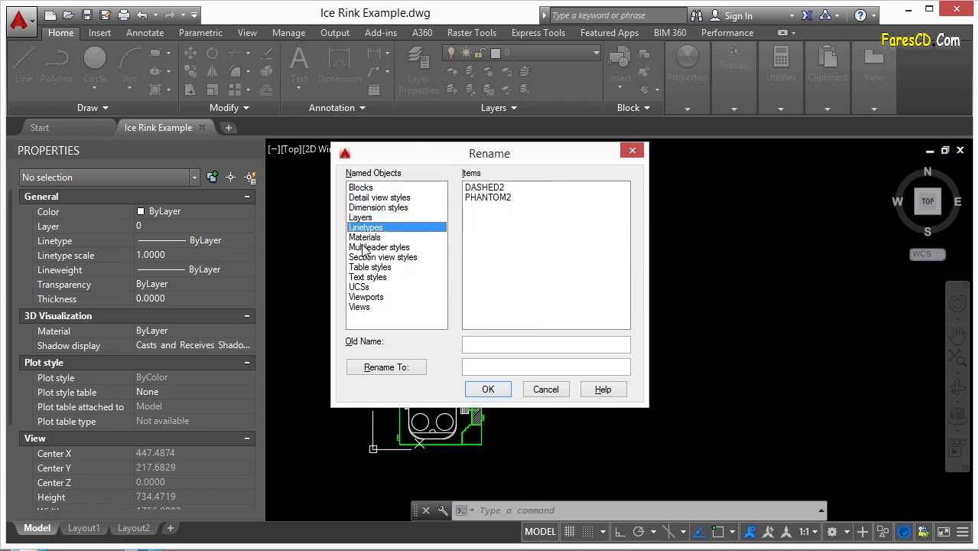
pyautogui.click(366, 188)
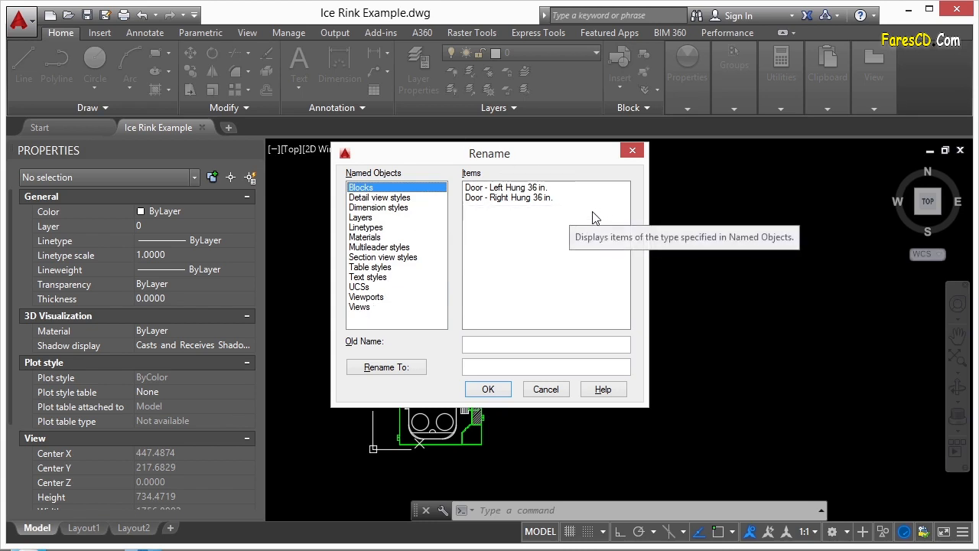
pyautogui.click(534, 191)
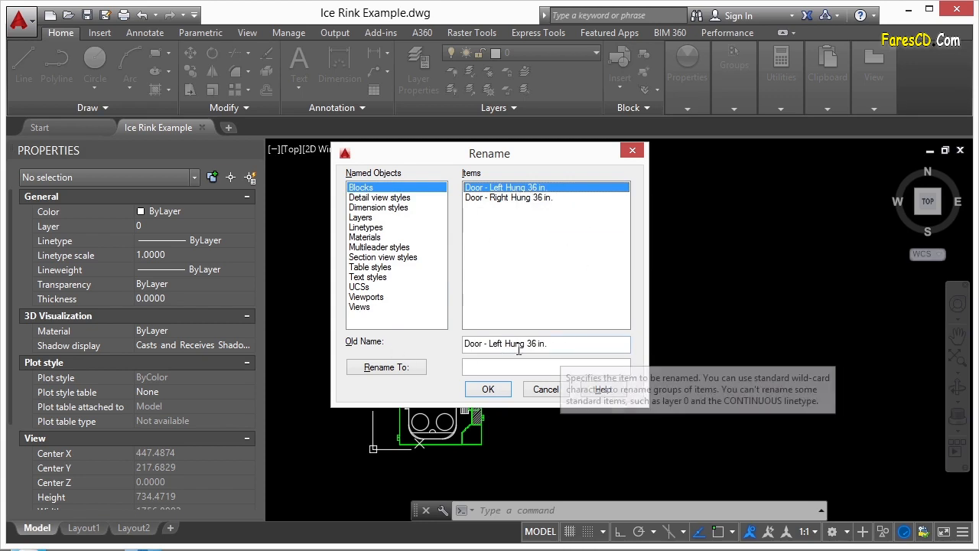
pyautogui.click(567, 366)
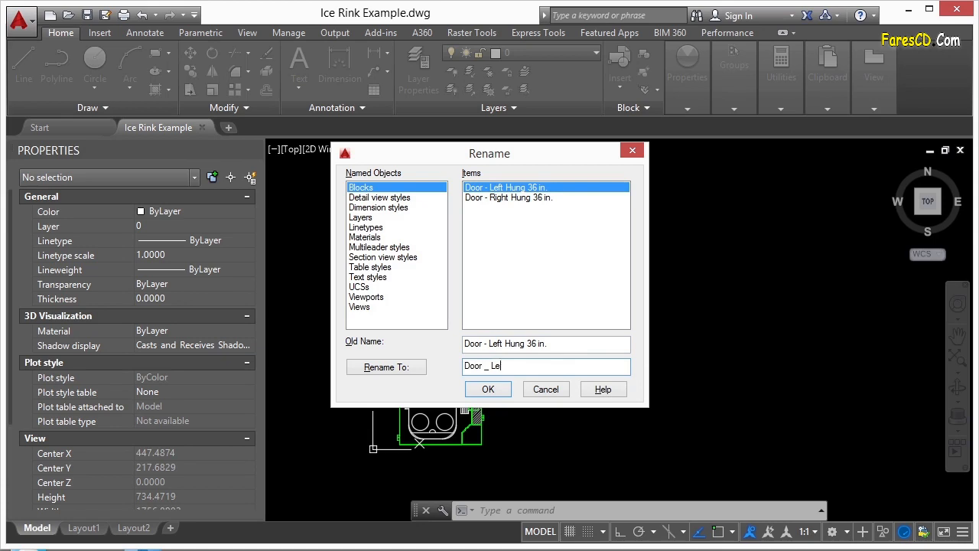
pyautogui.click(488, 388)
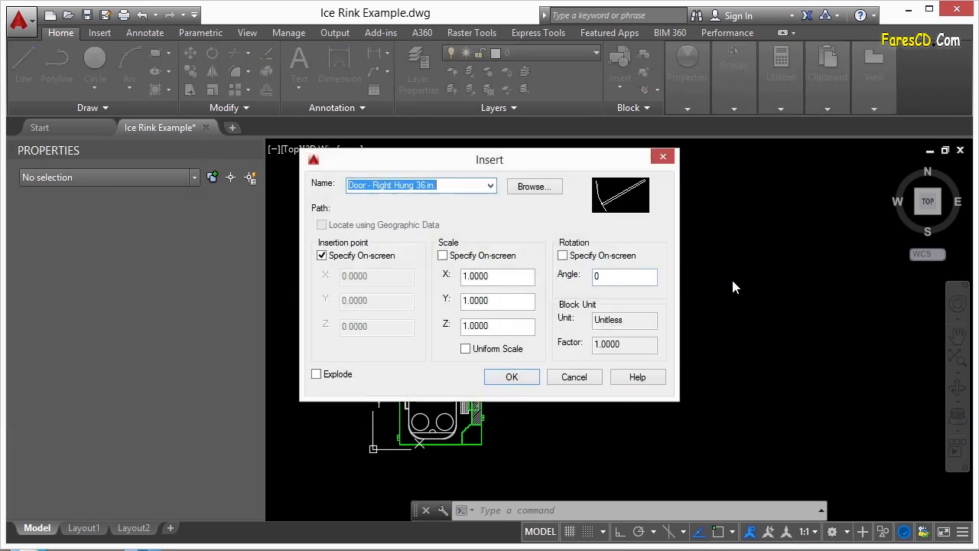
# Check the Door _ Left block among the insertable blocks and leave the Insert dialog without placing it
pyautogui.click(490, 185)
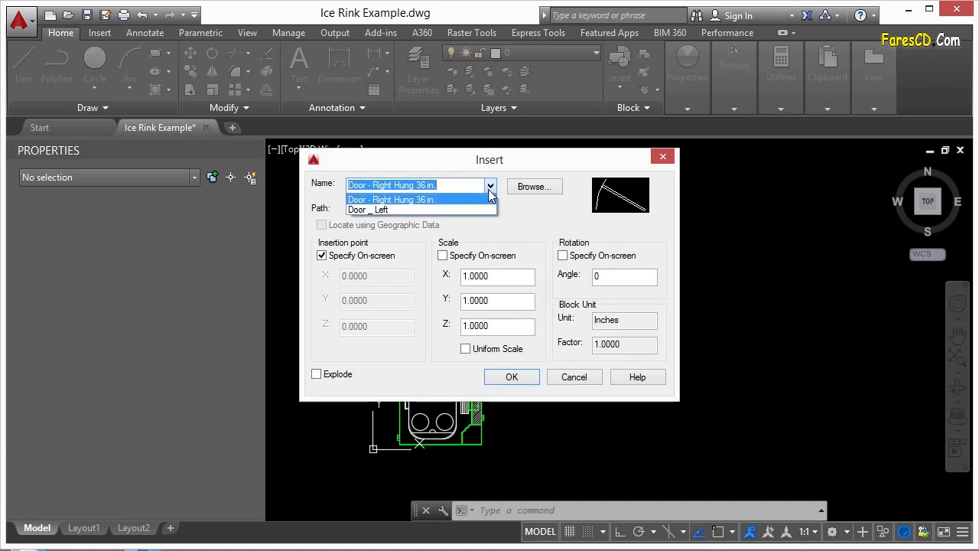
pyautogui.click(387, 211)
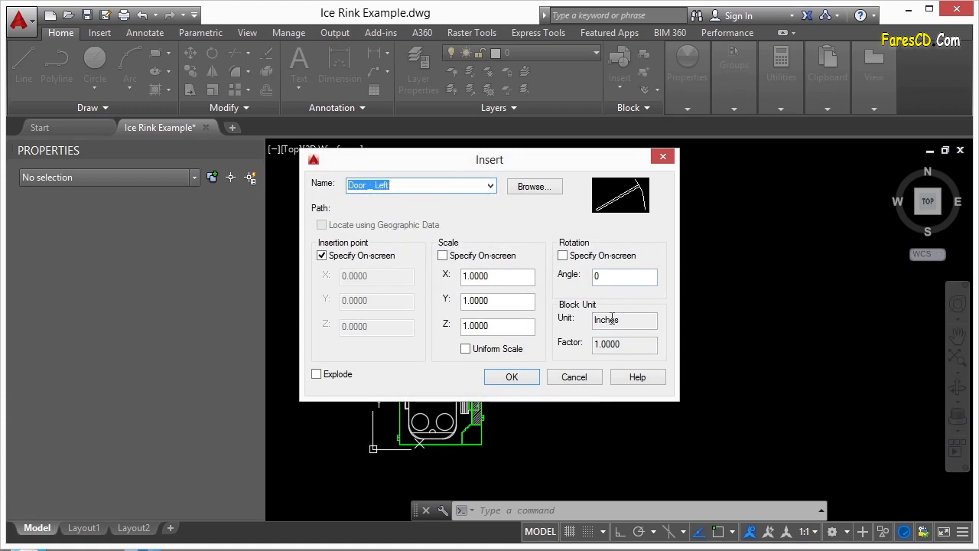
pyautogui.click(575, 382)
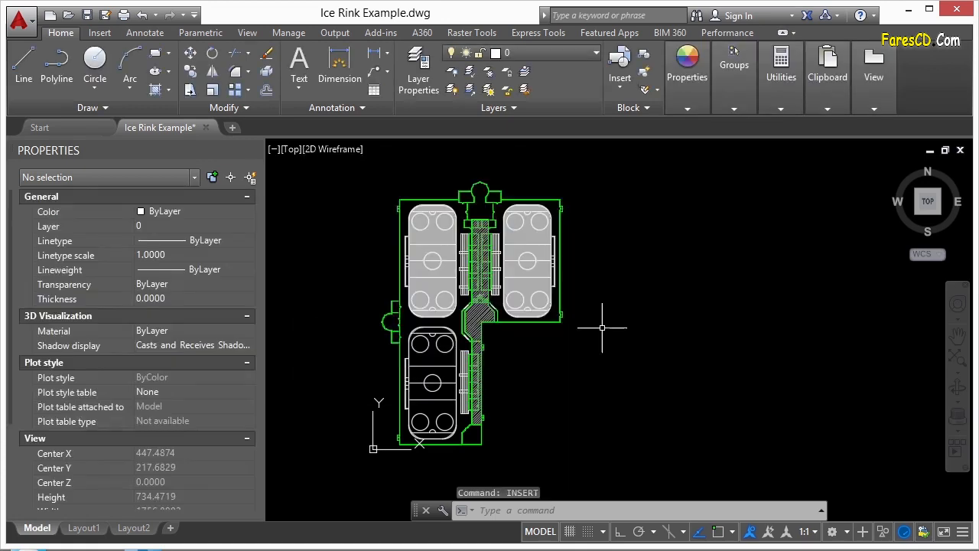
# Rename the layer BDG as BUILDING and check its entry in the Layer Properties Manager
pyautogui.write('rename')
pyautogui.press('Return')
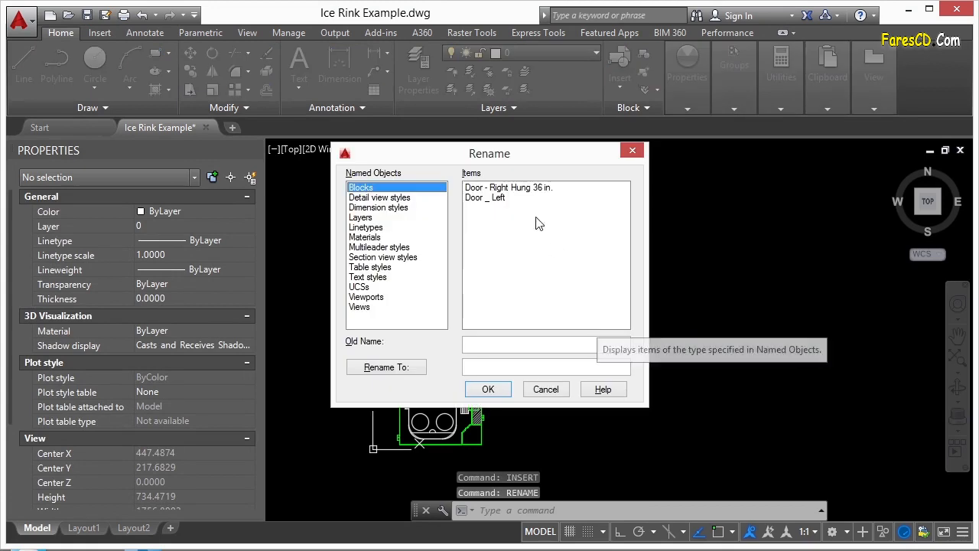
pyautogui.click(493, 199)
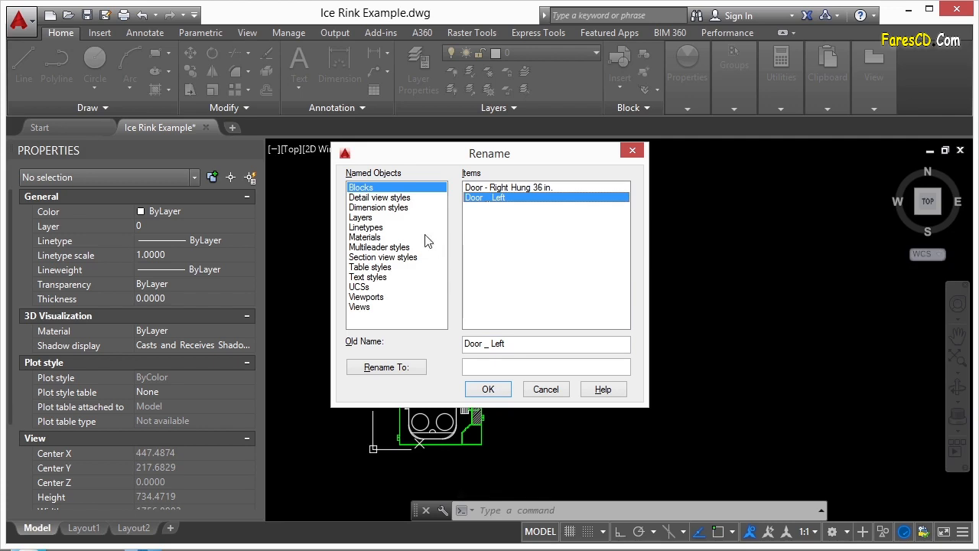
pyautogui.click(359, 218)
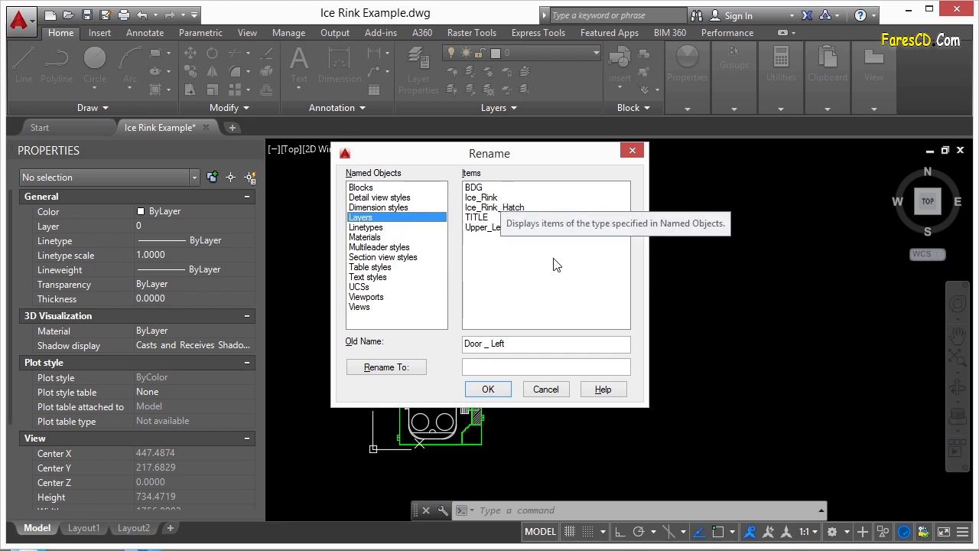
pyautogui.click(481, 189)
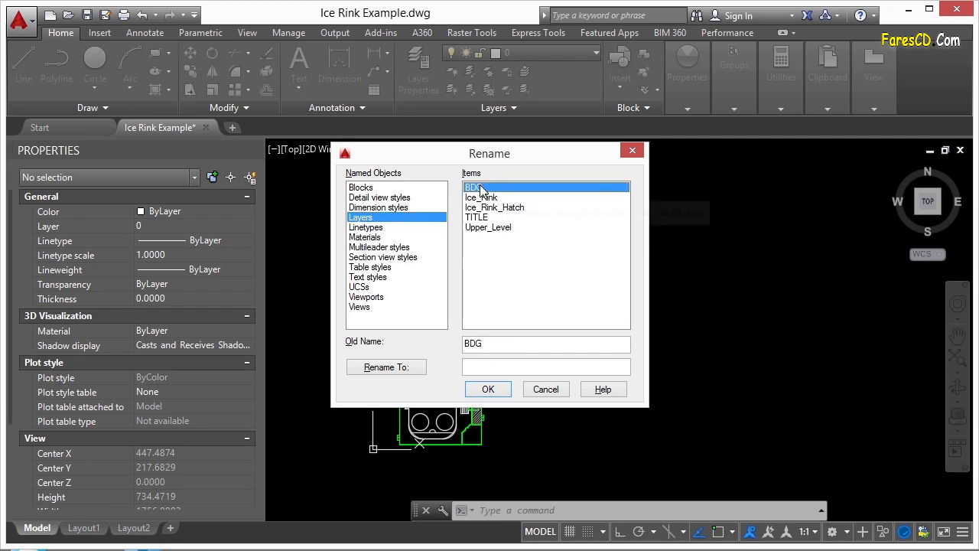
pyautogui.click(488, 365)
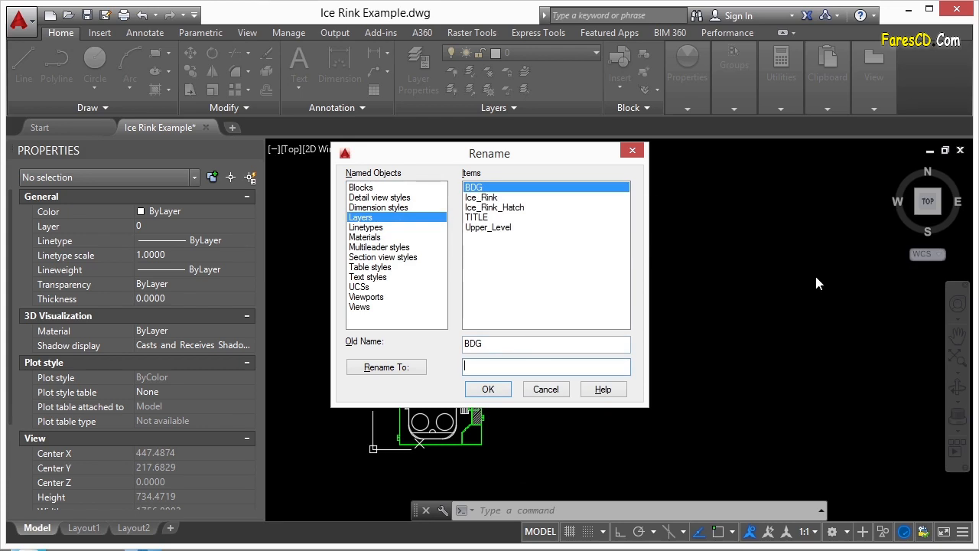
pyautogui.write('BUILDING')
pyautogui.click(490, 389)
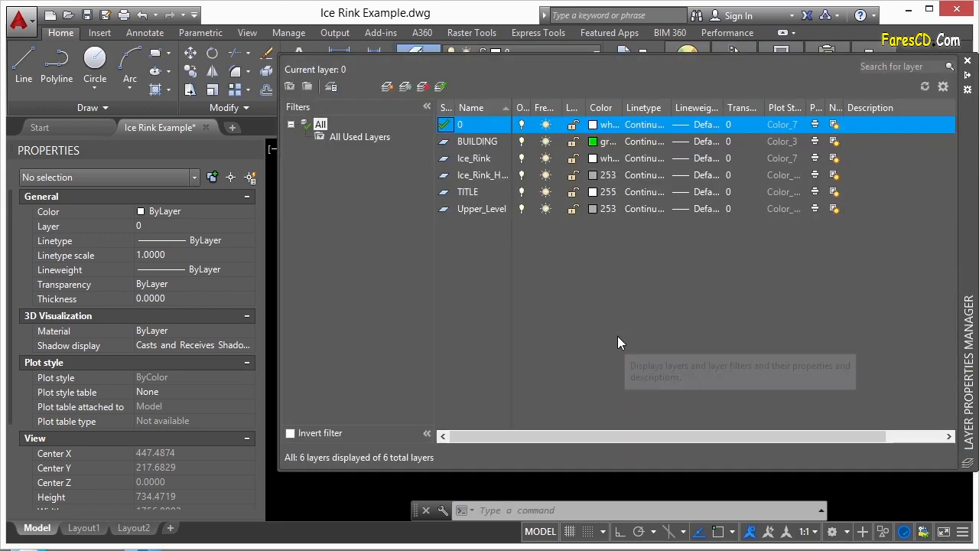
pyautogui.click(490, 146)
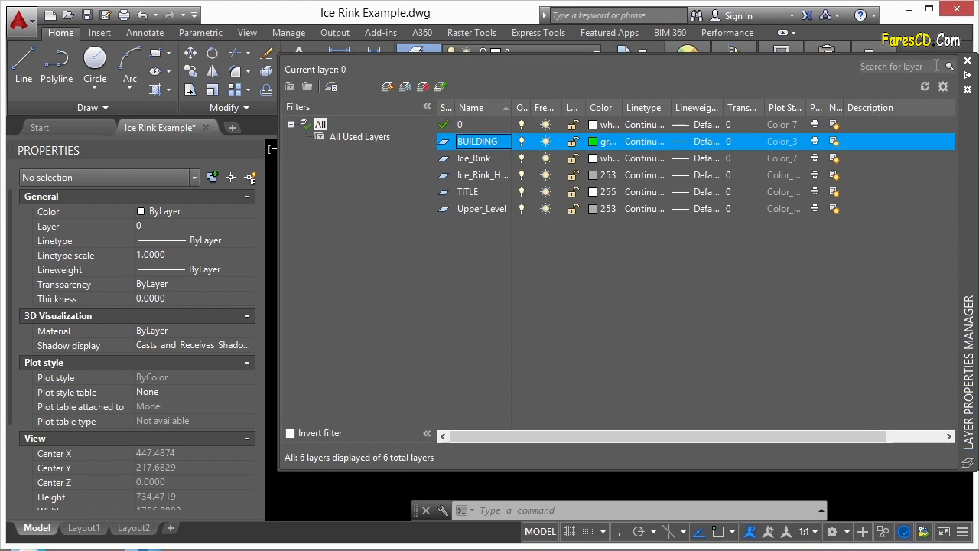
pyautogui.click(967, 63)
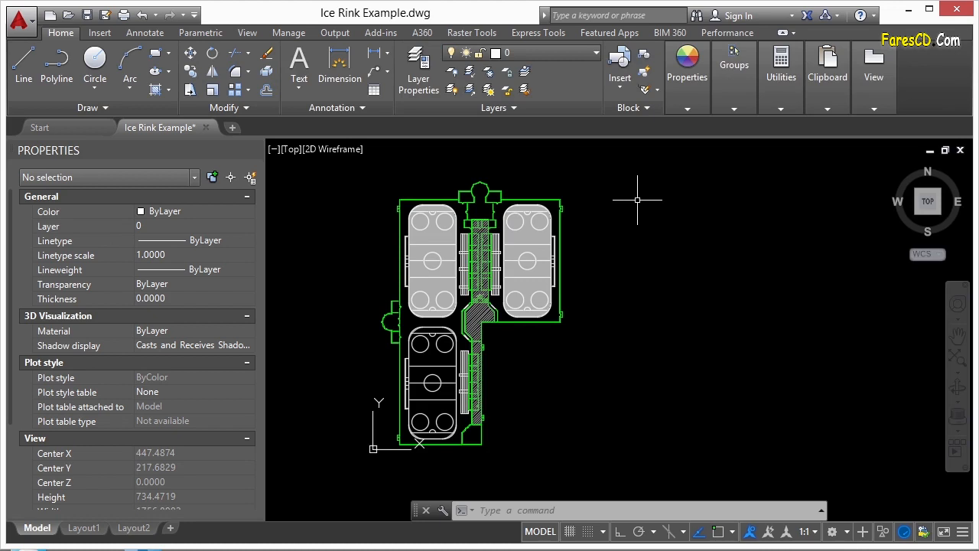
# Copy all the geometry of the rounded entrance on the building's west side to the clipboard
pyautogui.moveTo(418, 385); pyautogui.dragTo(449, 360, button='middle')
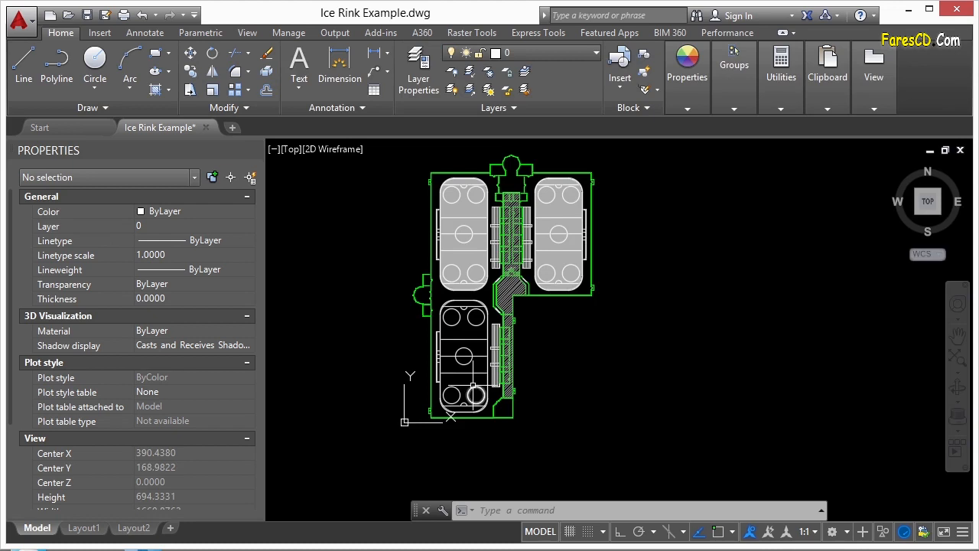
pyautogui.scroll(6, 425, 290)
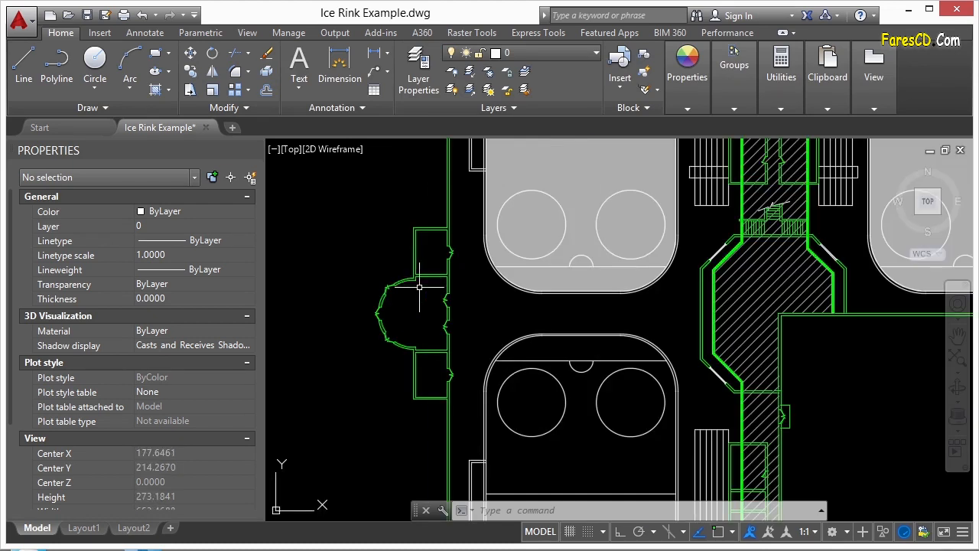
pyautogui.click(333, 210)
pyautogui.click(504, 441)
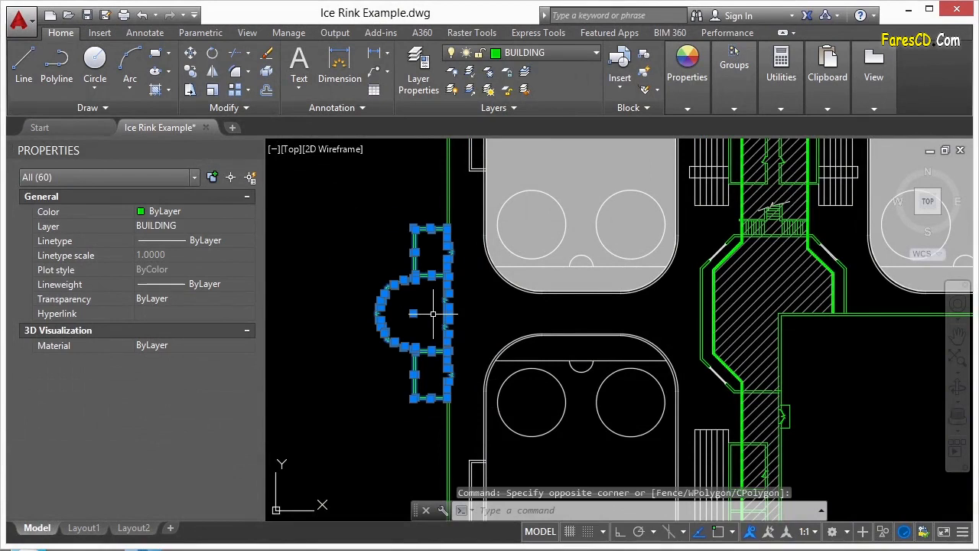
pyautogui.hotkey('ctrl', 'c')
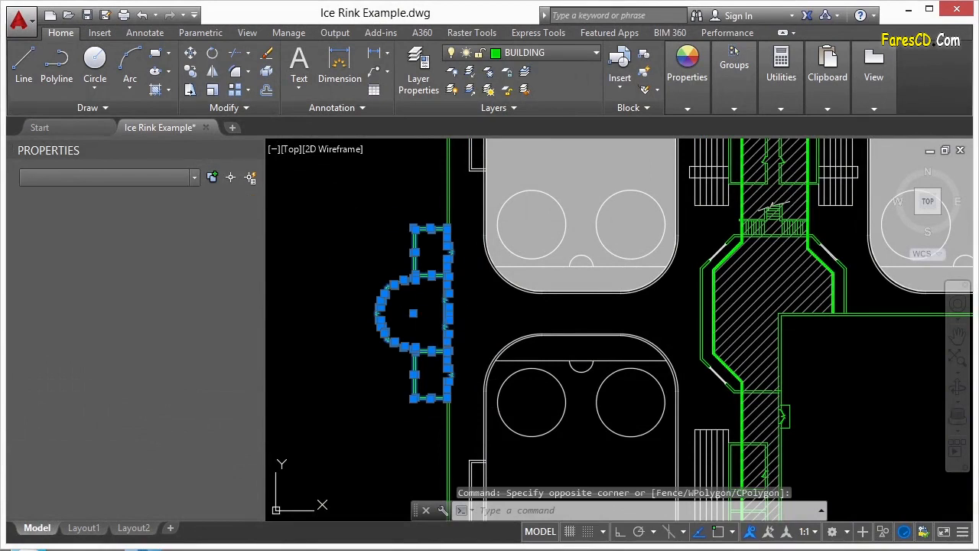
pyautogui.press('Escape')
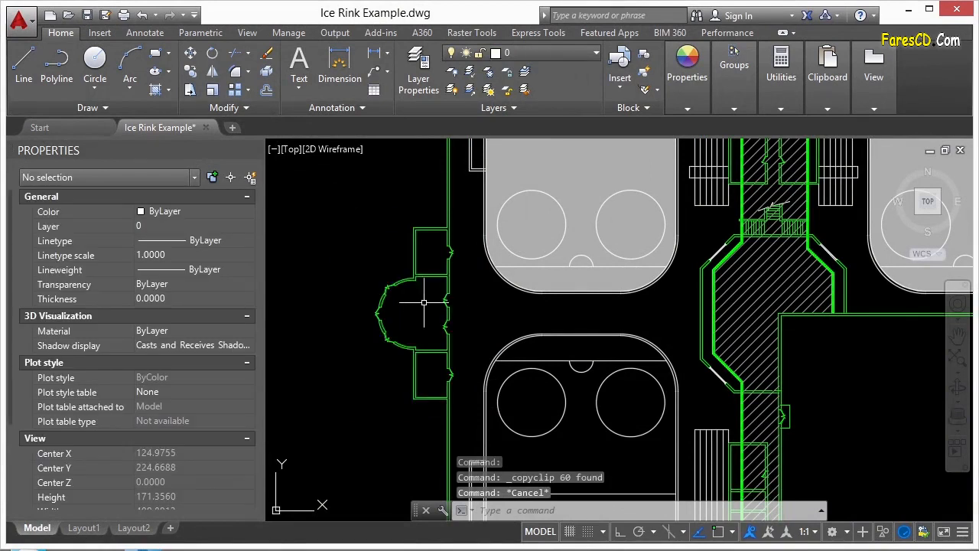
# Paste the copied entrance as a block in the empty area east of the building and inspect its block name
pyautogui.scroll(-5, 430, 310)
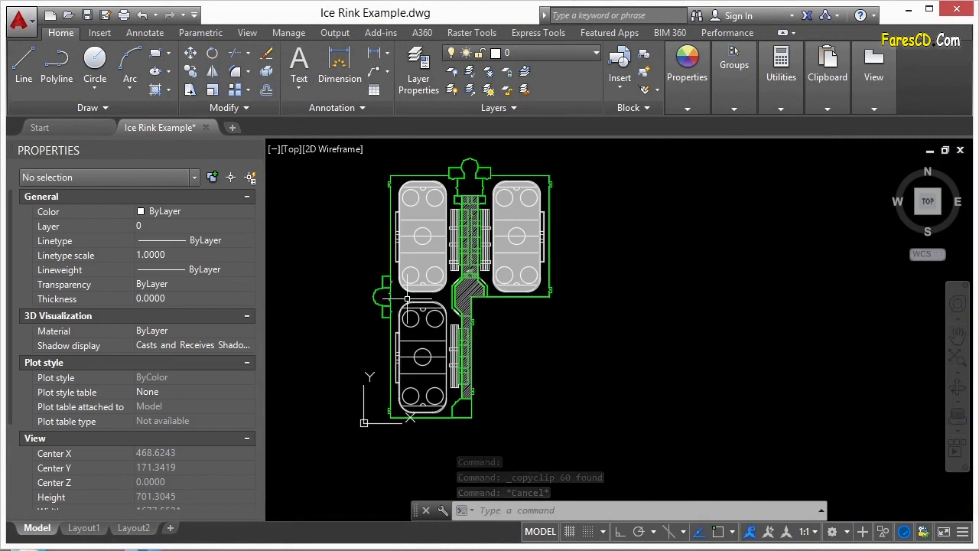
pyautogui.hotkey('ctrl', 'v')
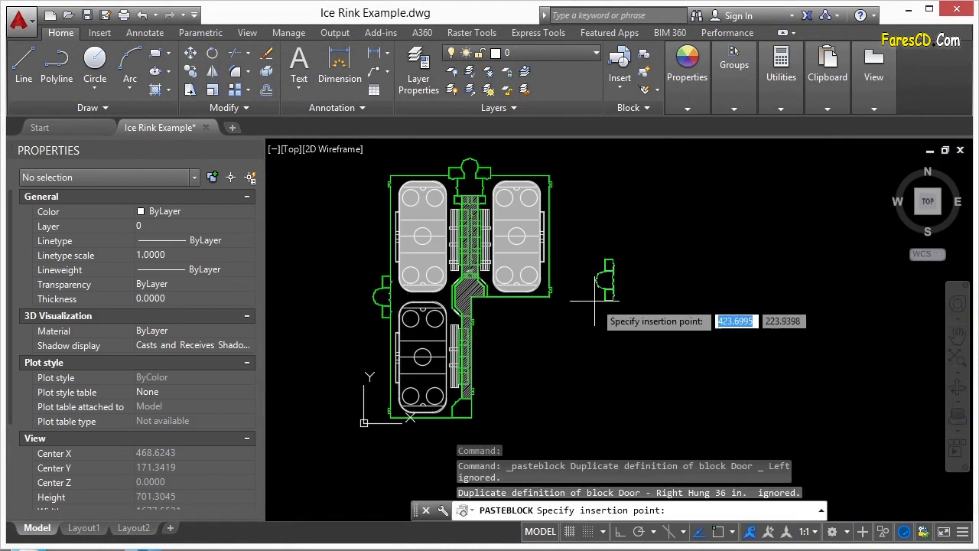
pyautogui.click(644, 303)
pyautogui.scroll(3, 647, 285)
pyautogui.click(646, 280)
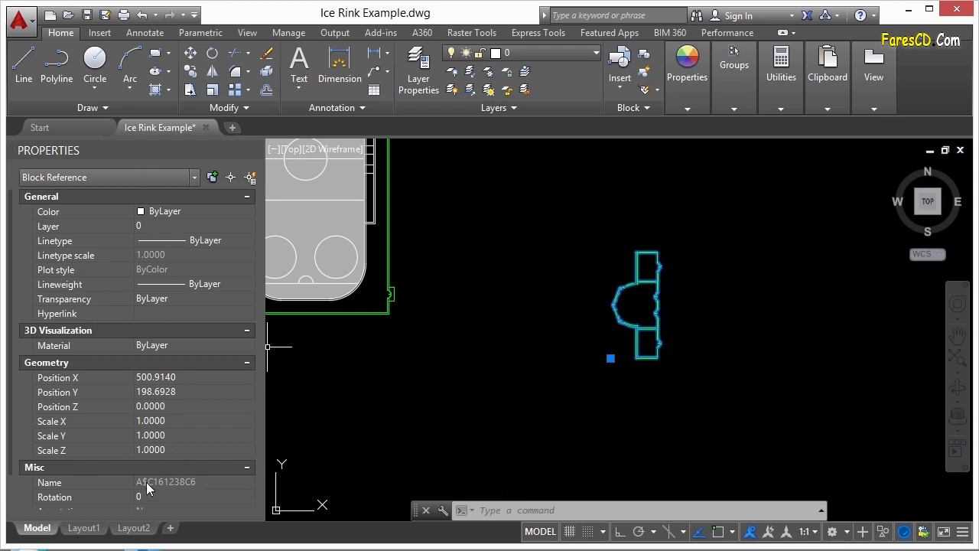
pyautogui.press('Escape')
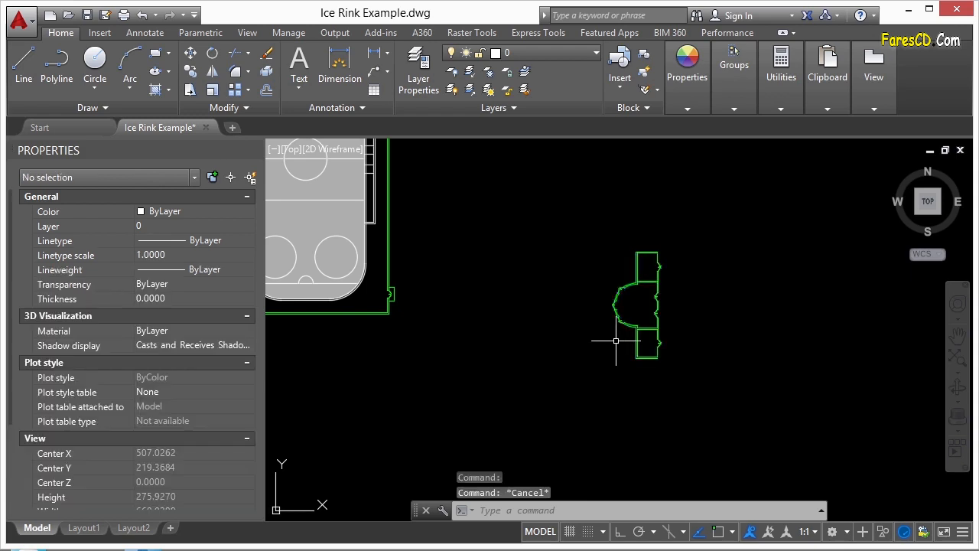
# Rename the pasted entrance block as ENTRANCE
pyautogui.write('RENAME')
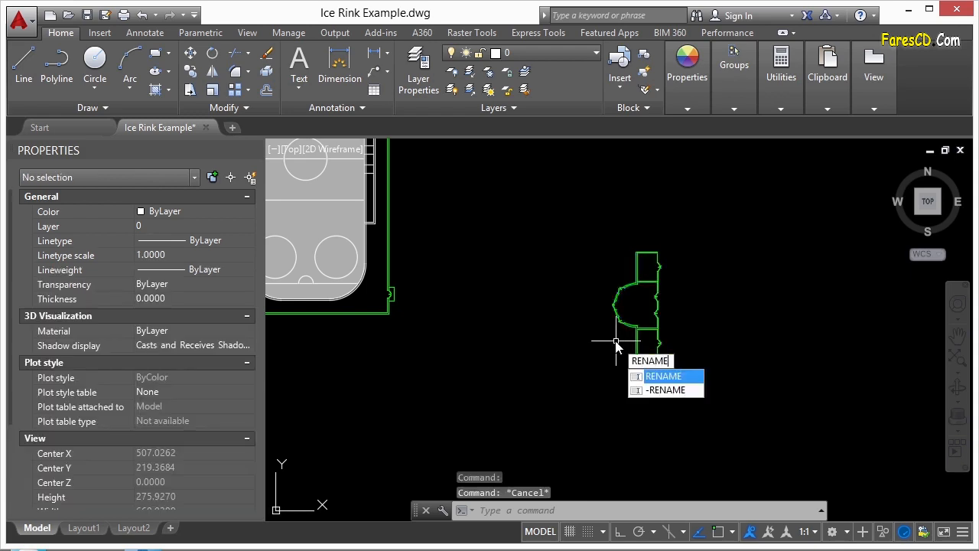
pyautogui.press('Return')
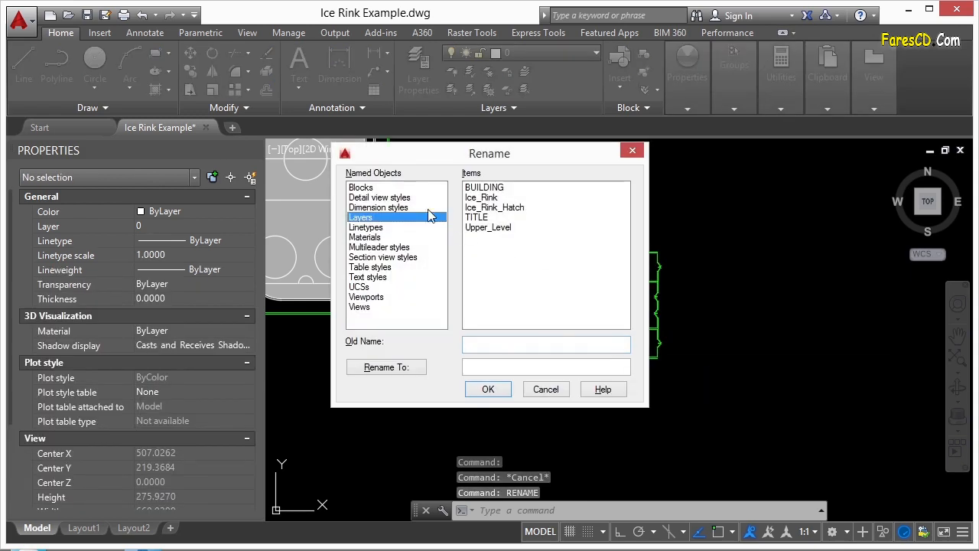
pyautogui.click(357, 188)
pyautogui.click(490, 187)
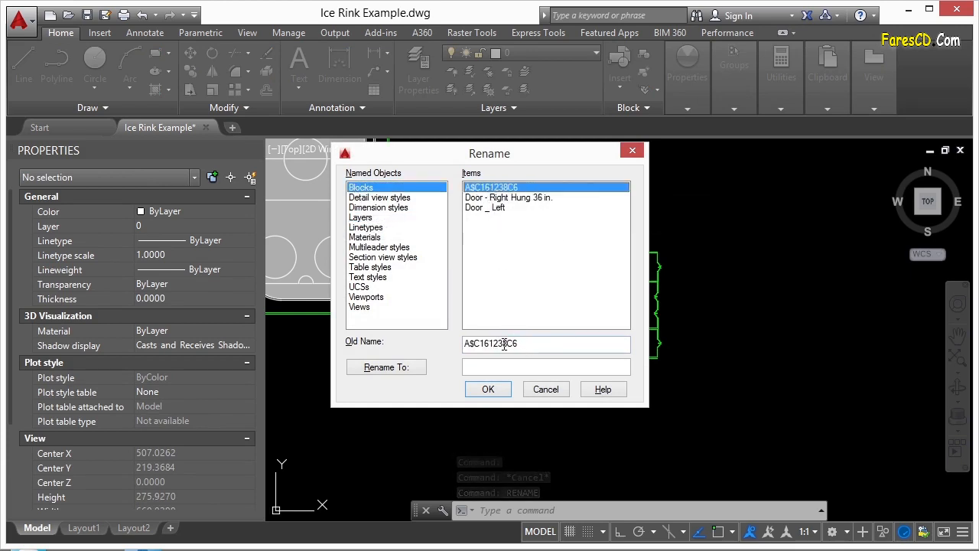
pyautogui.click(497, 365)
pyautogui.write('ENTRANCE')
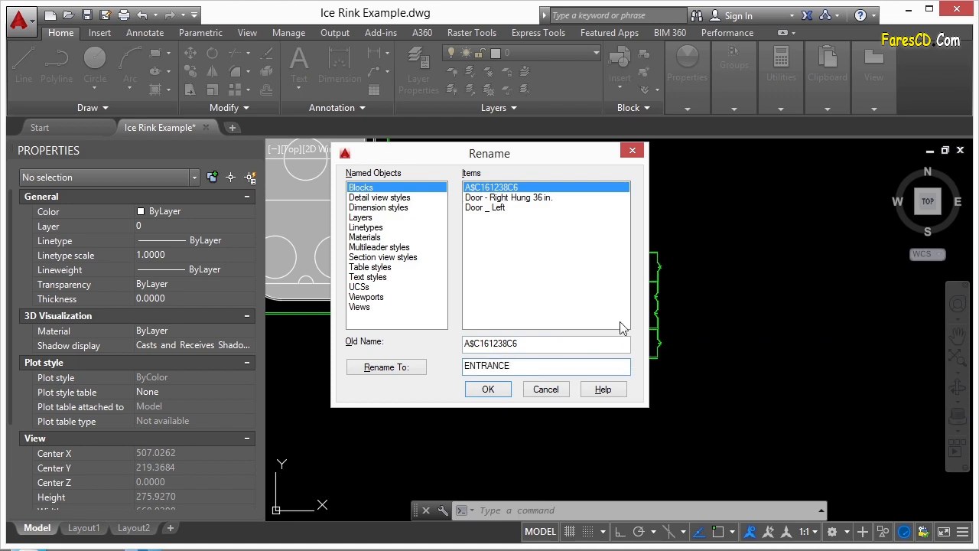
pyautogui.click(488, 389)
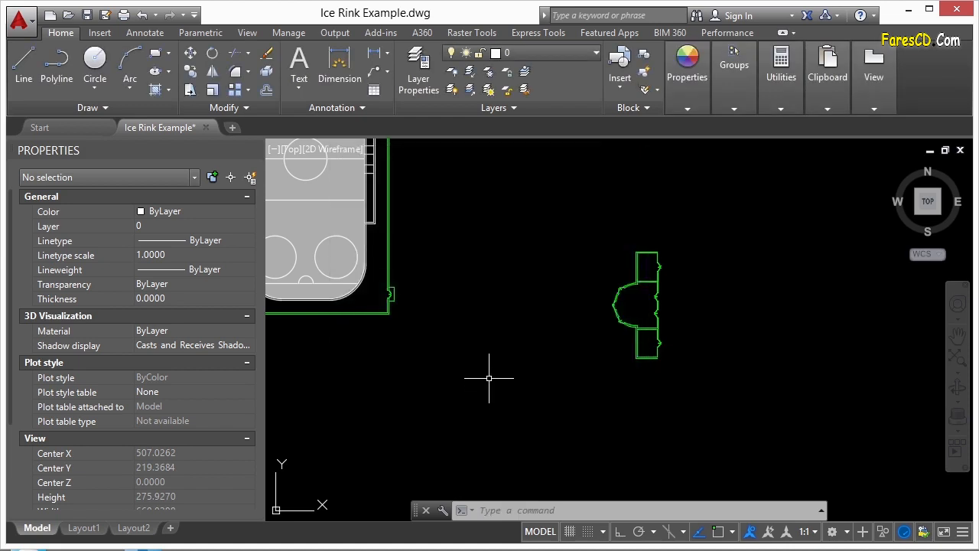
# Check the ENTRANCE block's preview in the Insert dialog and close it without placing the block
pyautogui.write('INSERT')
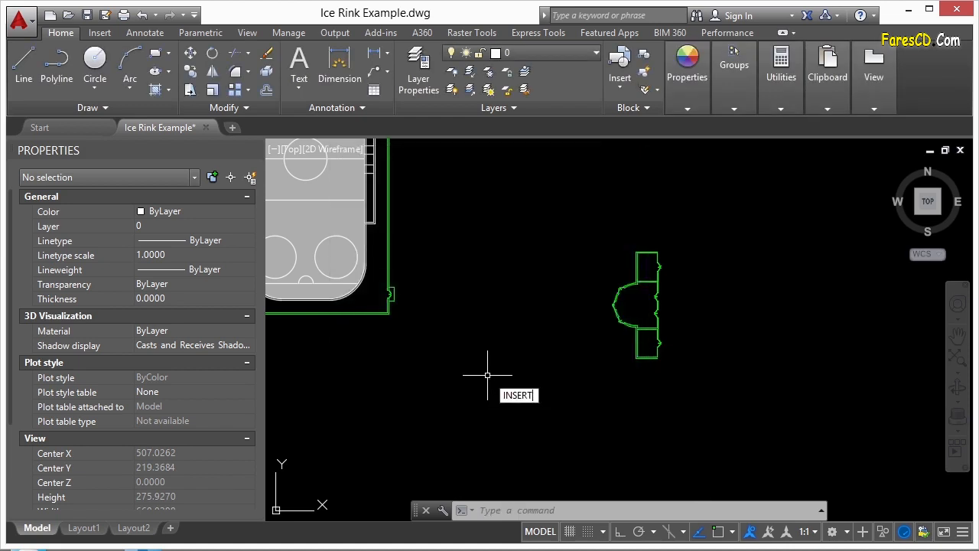
pyautogui.press('Return')
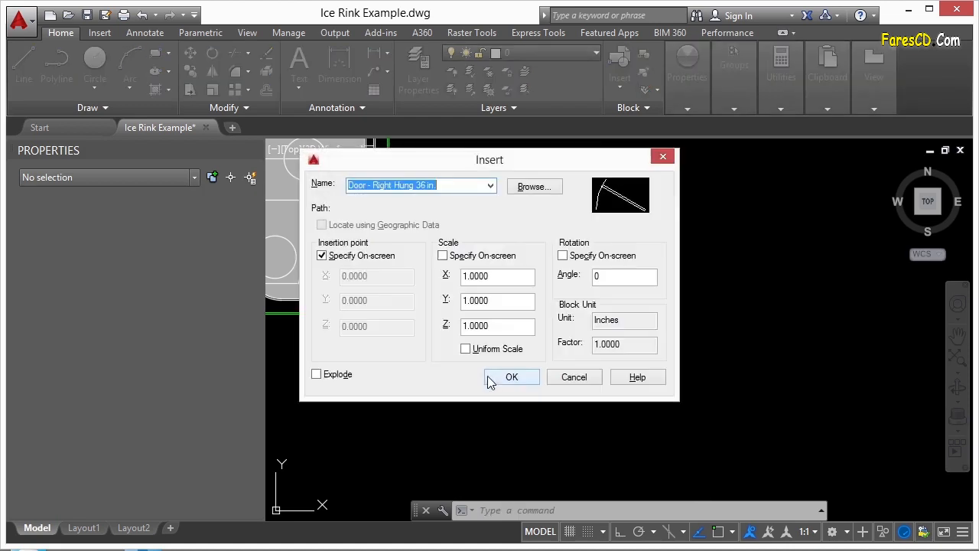
pyautogui.click(491, 185)
pyautogui.click(385, 219)
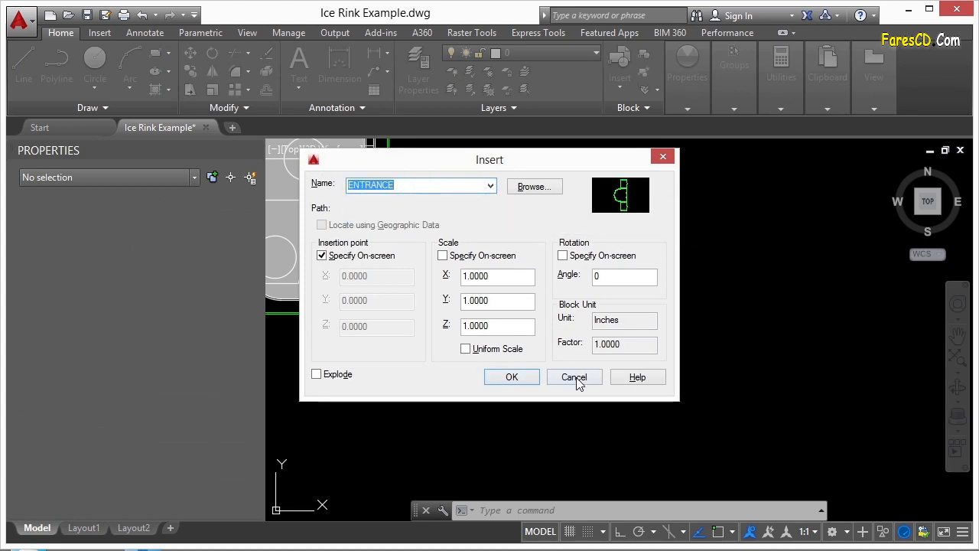
pyautogui.press('Return')
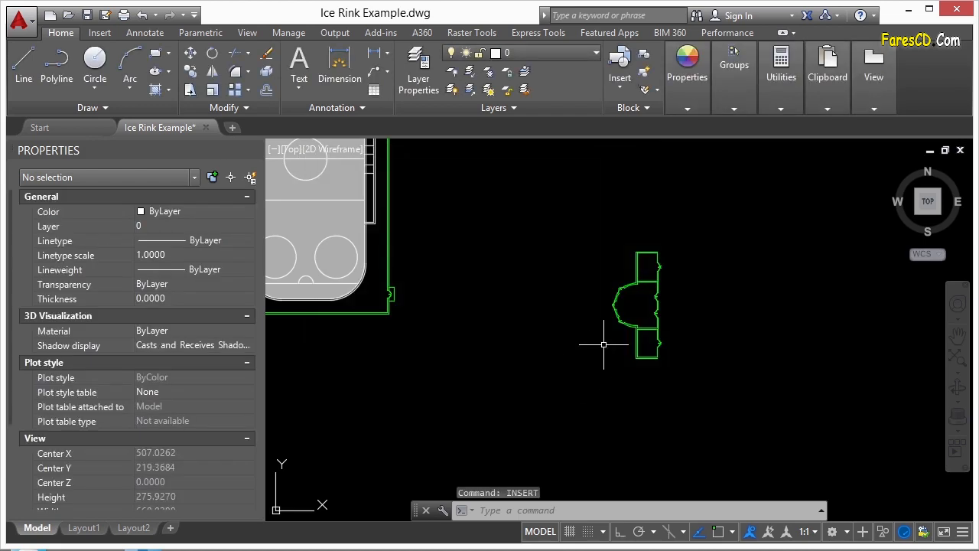
pyautogui.scroll(-6, 597, 325)
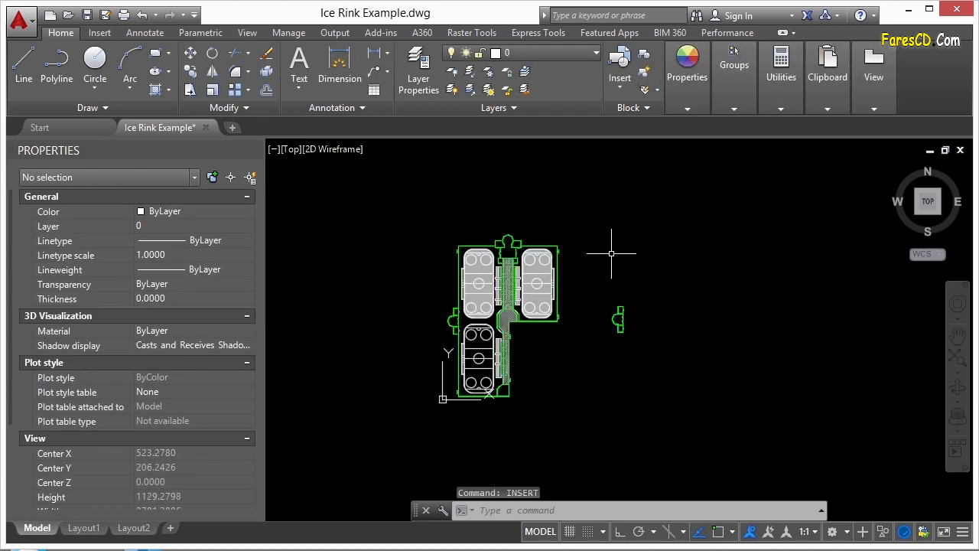